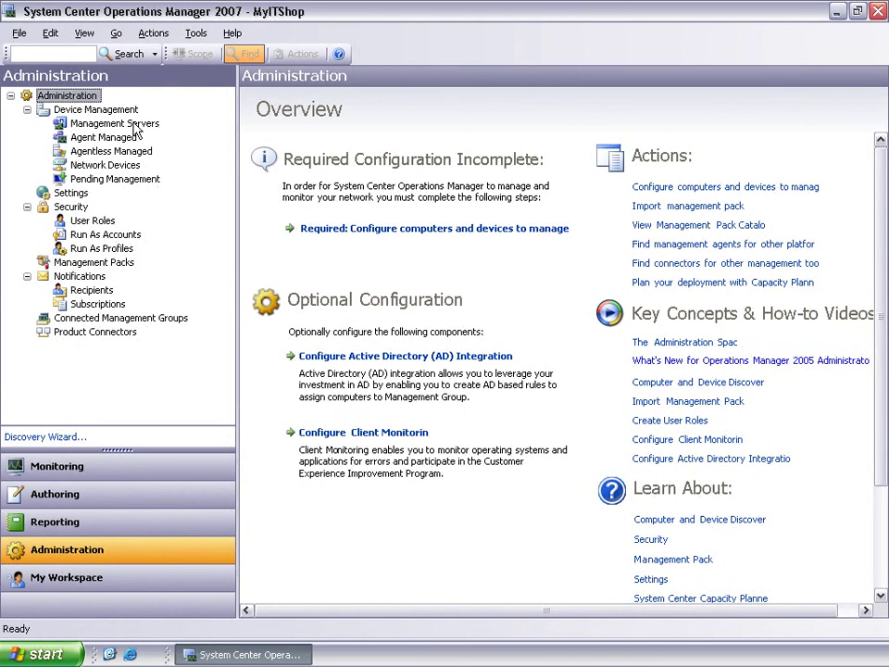
Open the Properties dialog for OPSMGR from the Management Servers list under Device Management
left_click(136, 130)
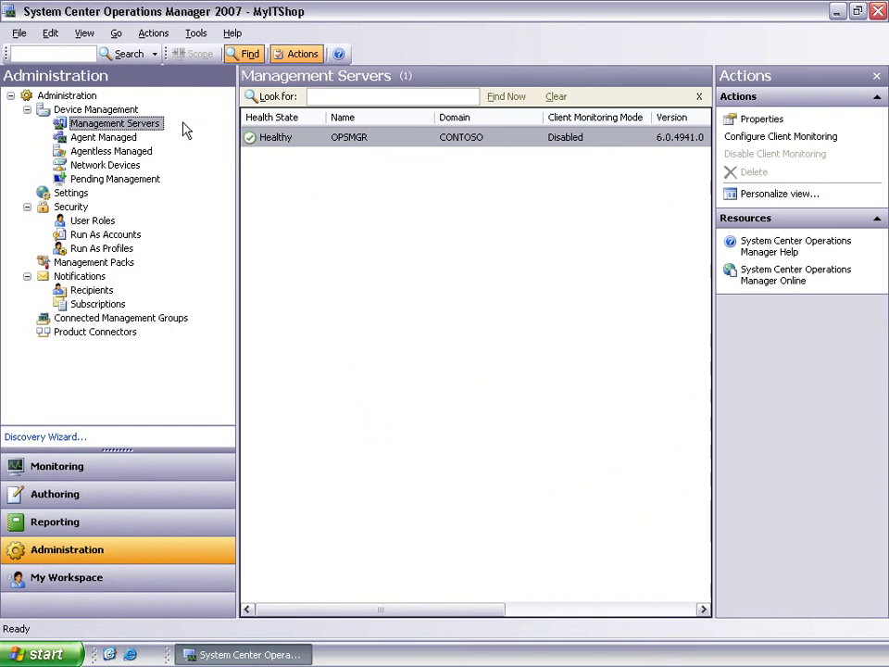
right_click(339, 150)
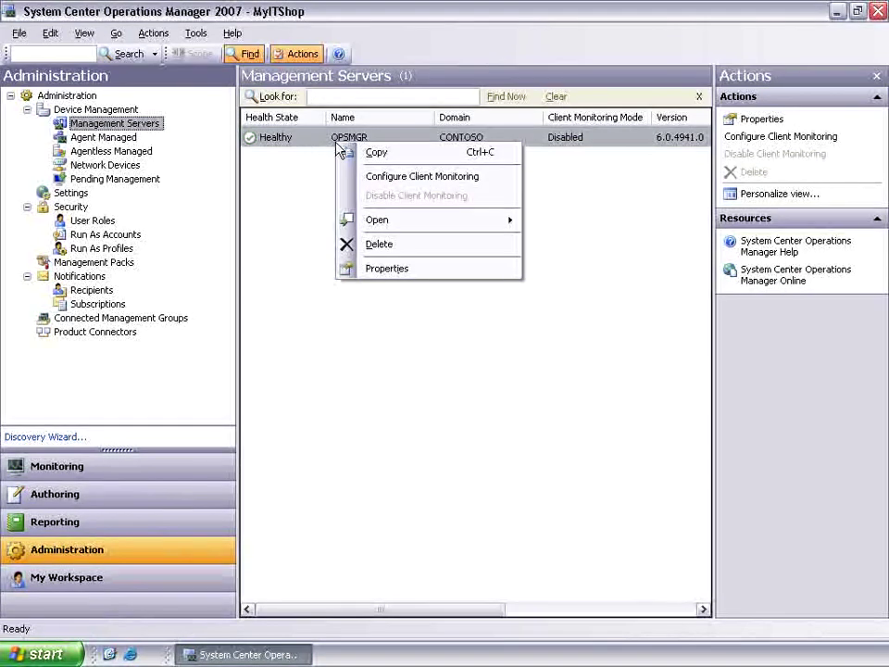
left_click(387, 268)
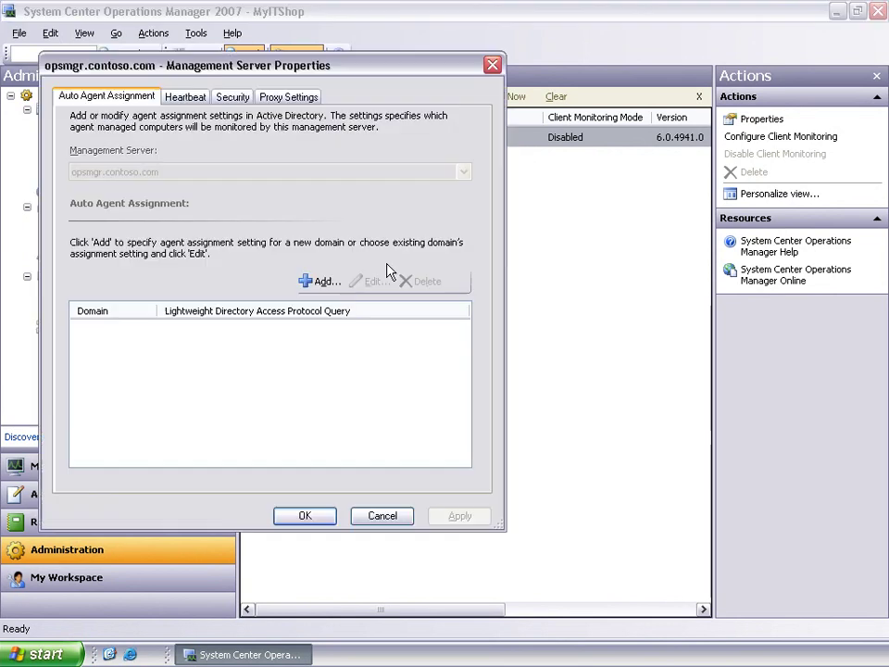
Enable a proxy server for OPSMGR at proxy.contoso.com, port 80
left_click(296, 103)
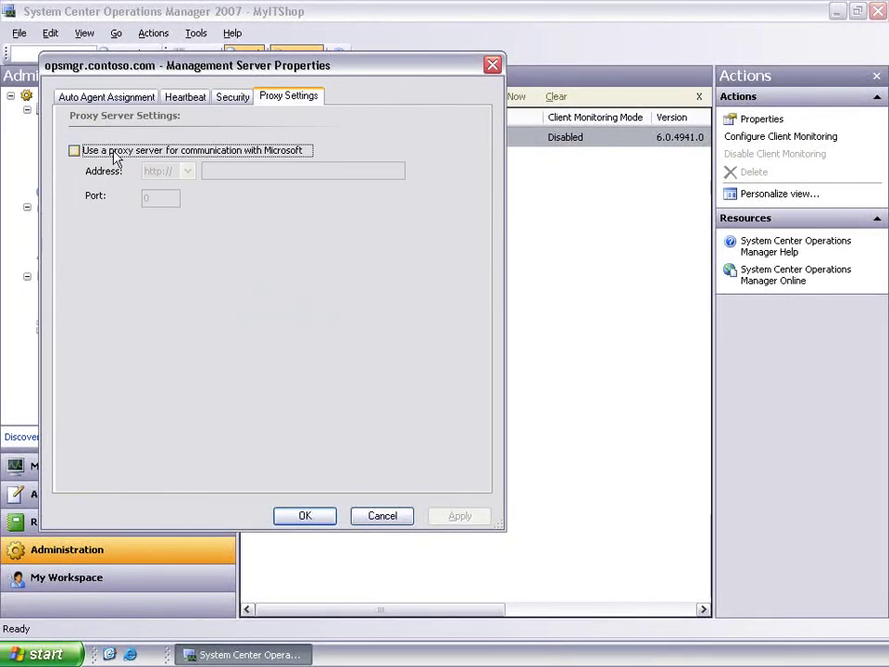
left_click(90, 155)
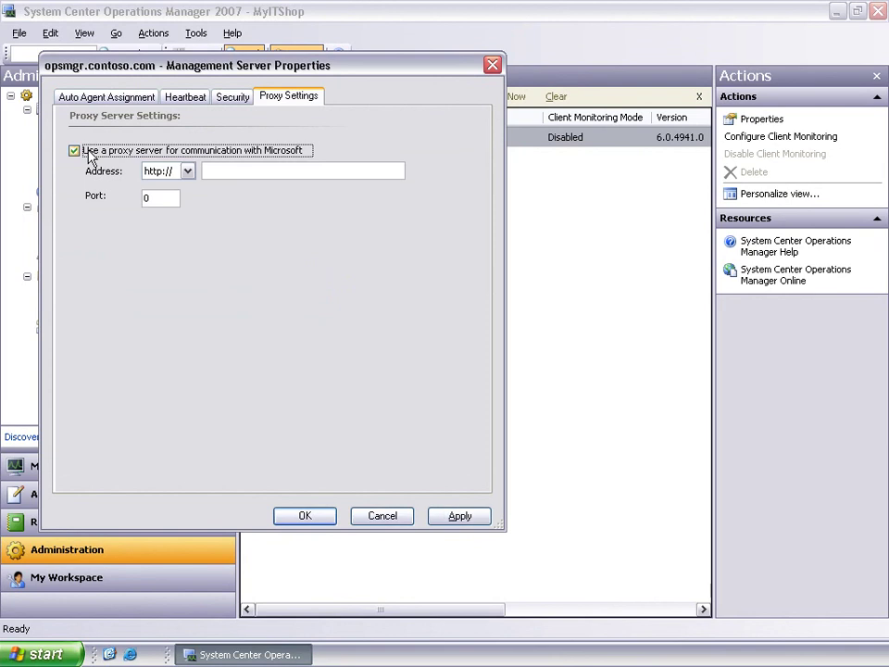
left_click(208, 170)
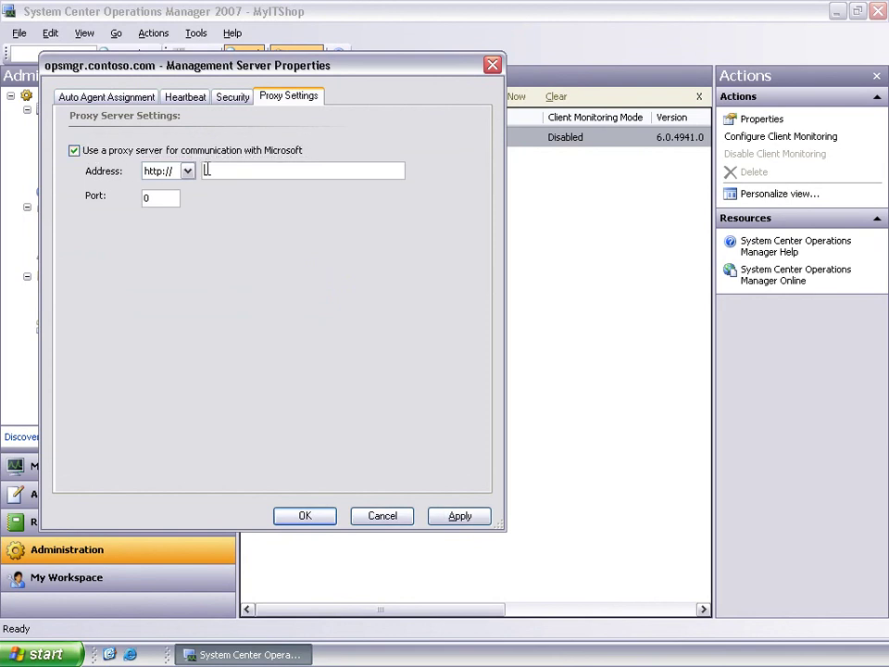
type("proxy.contoso.com")
left_click(167, 197)
key("BackSpace")
type("80")
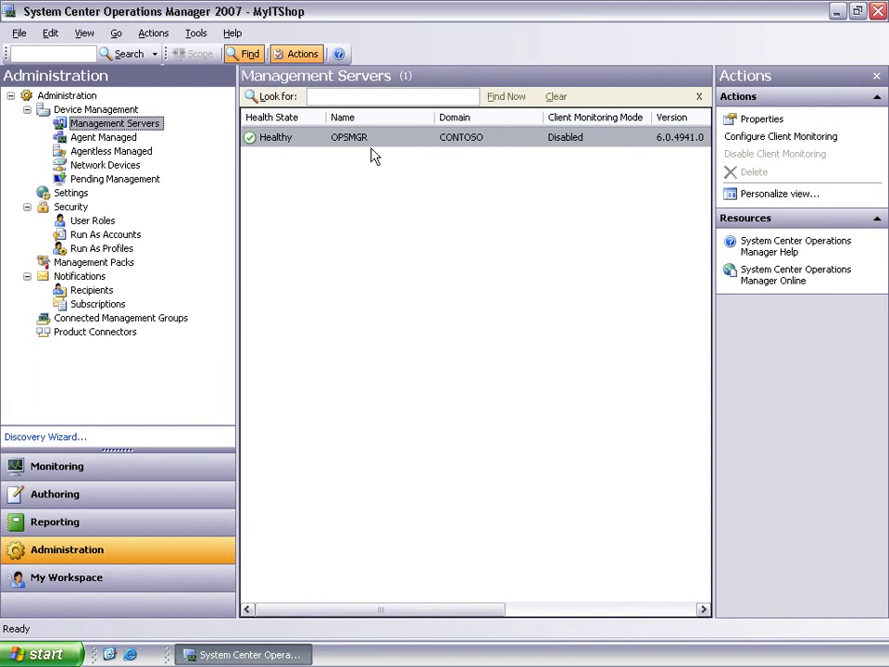
Launch Configure Client Monitoring and choose CEIP forwarding through the selected management server
left_click(745, 139)
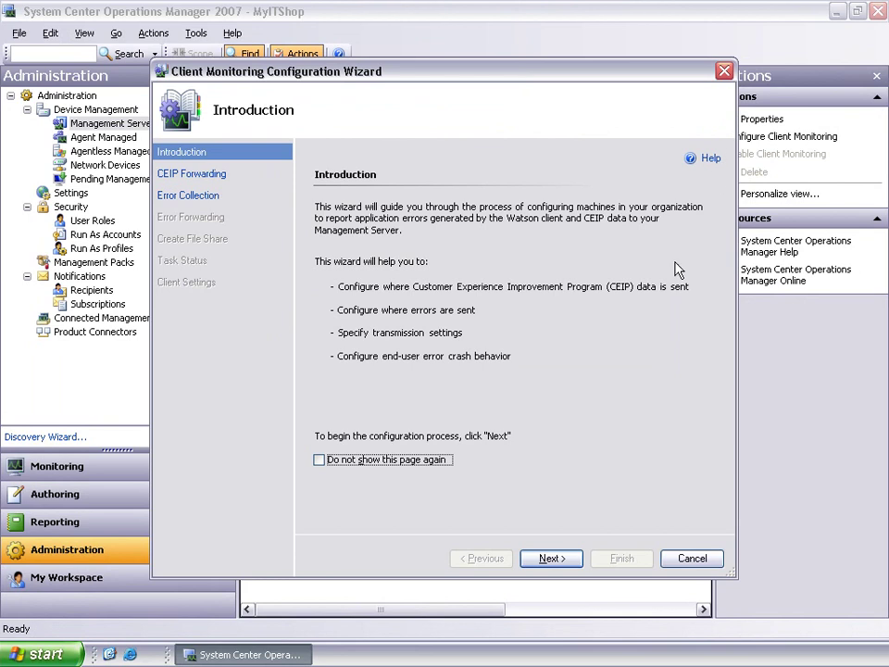
left_click(548, 558)
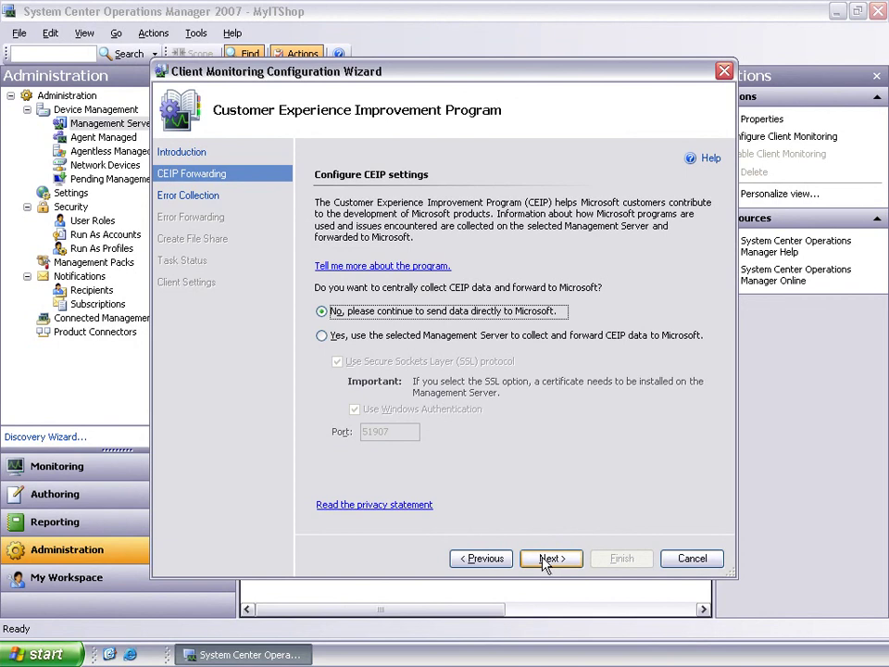
left_click(323, 337)
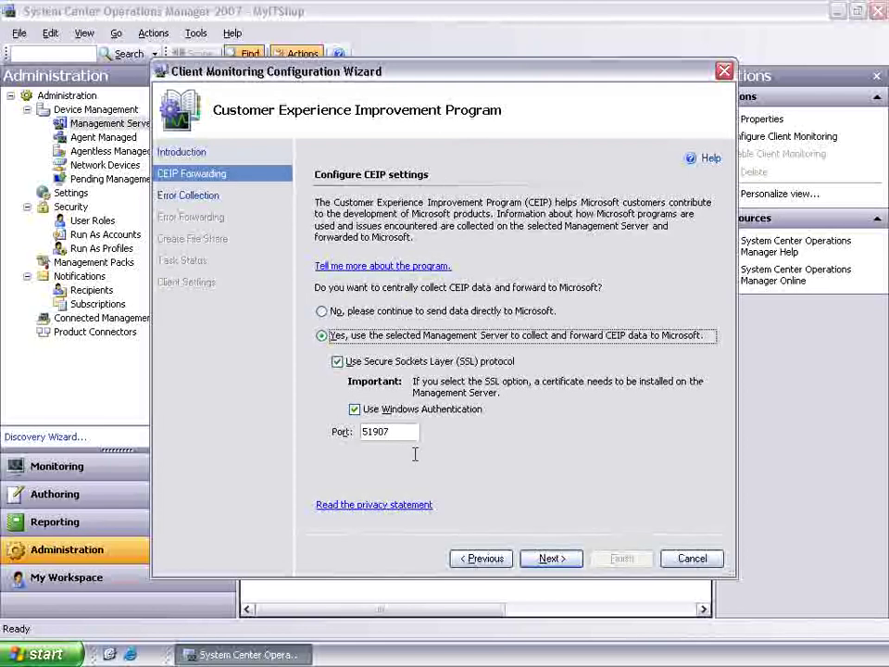
Set the error file share path to c:\errordata, include Windows Vista clients, and name the organization Contoso
left_click(549, 558)
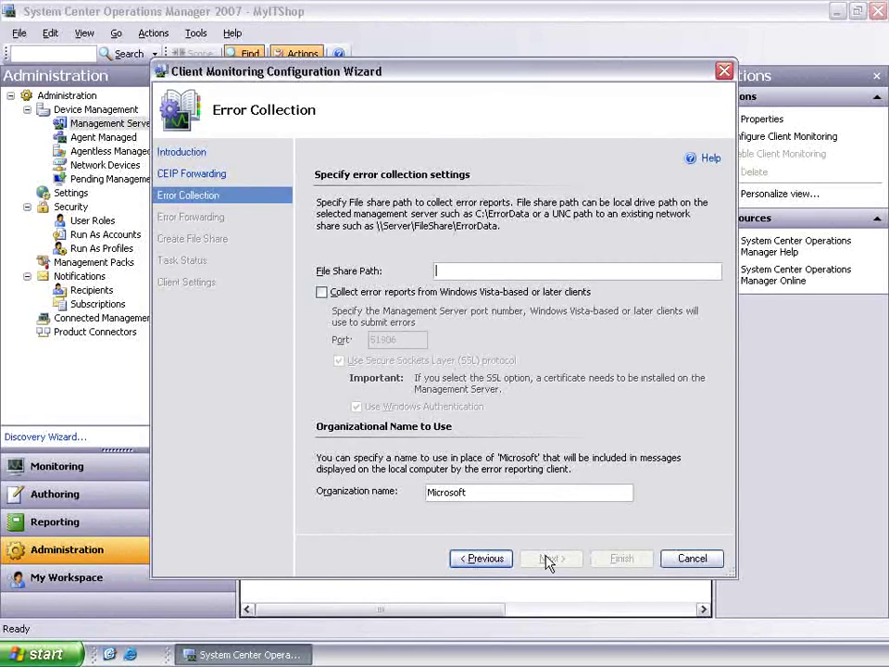
type("c:\\errordata")
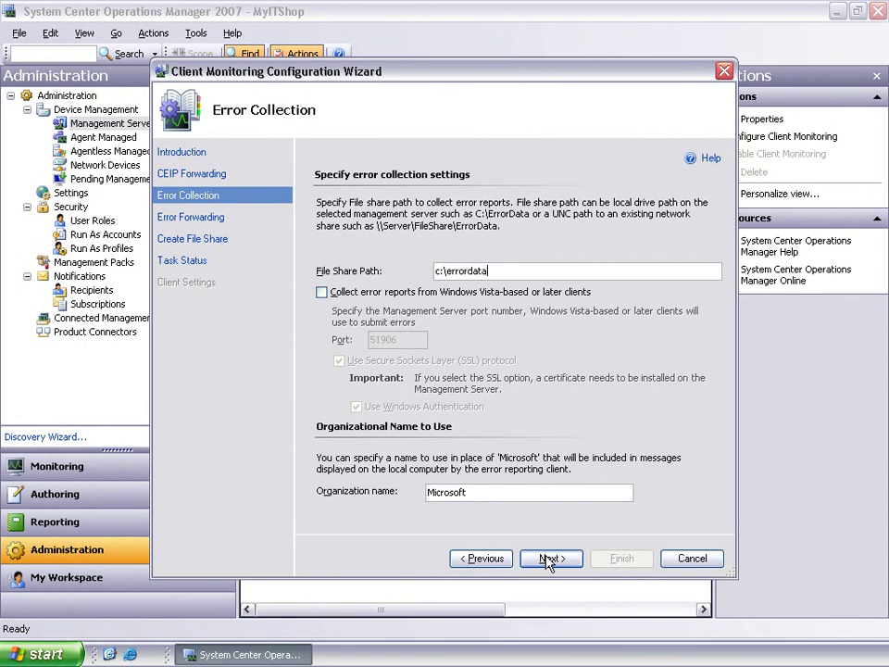
left_click(331, 295)
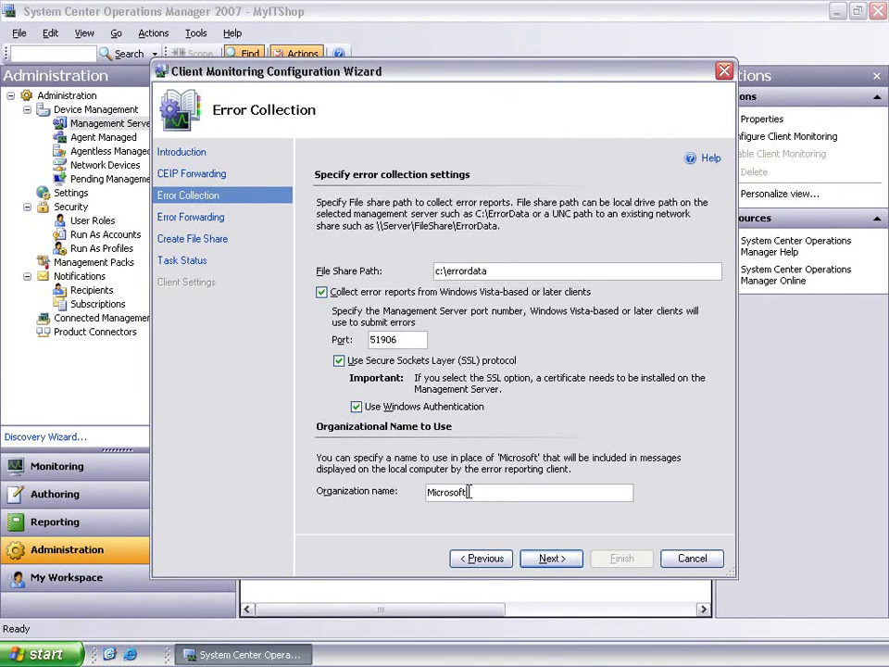
left_click_drag(470, 492, 419, 486)
type("Contoso")
Enable forwarding of all collected errors to Microsoft using Detailed reports
left_click(547, 560)
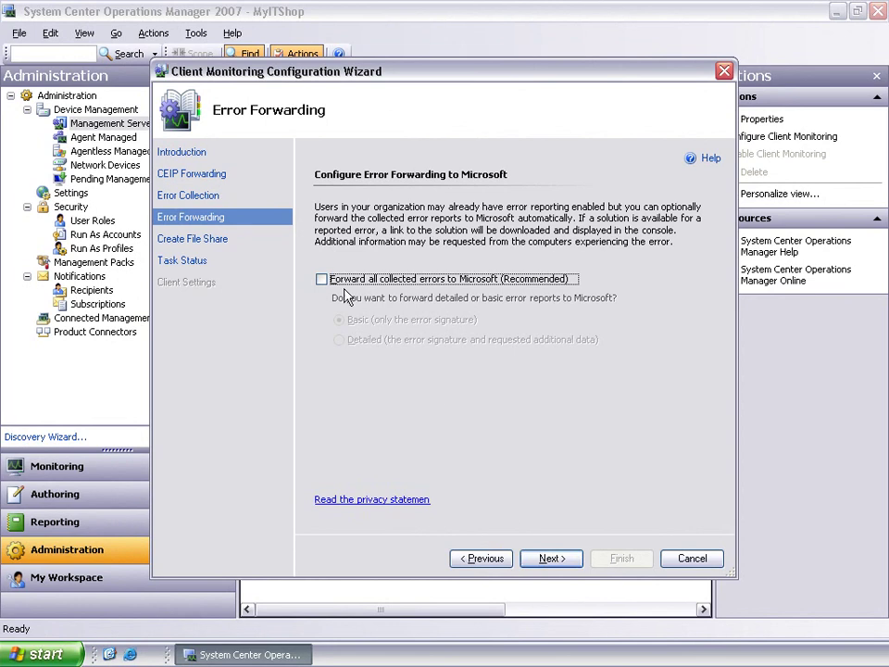
left_click(333, 284)
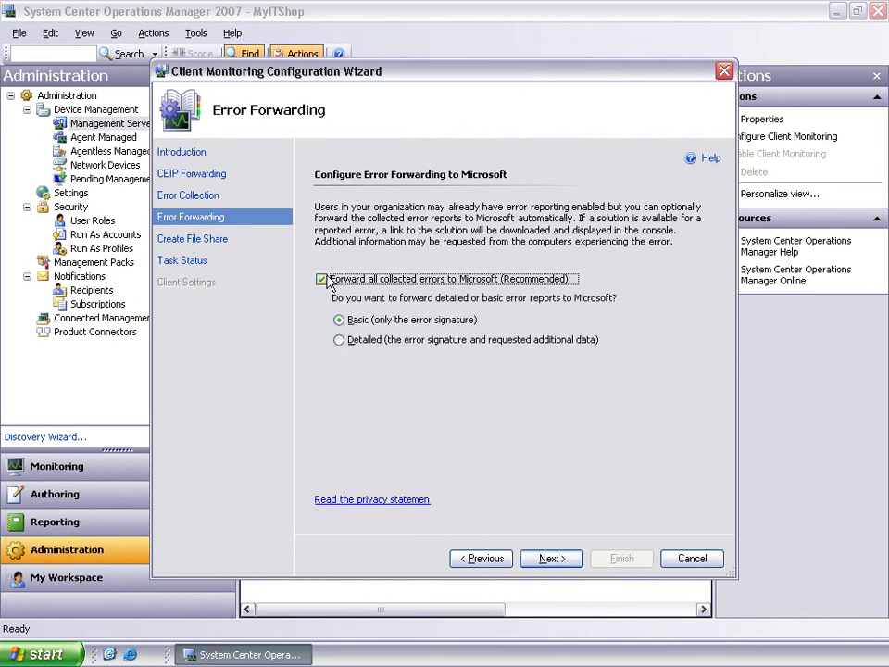
left_click(365, 343)
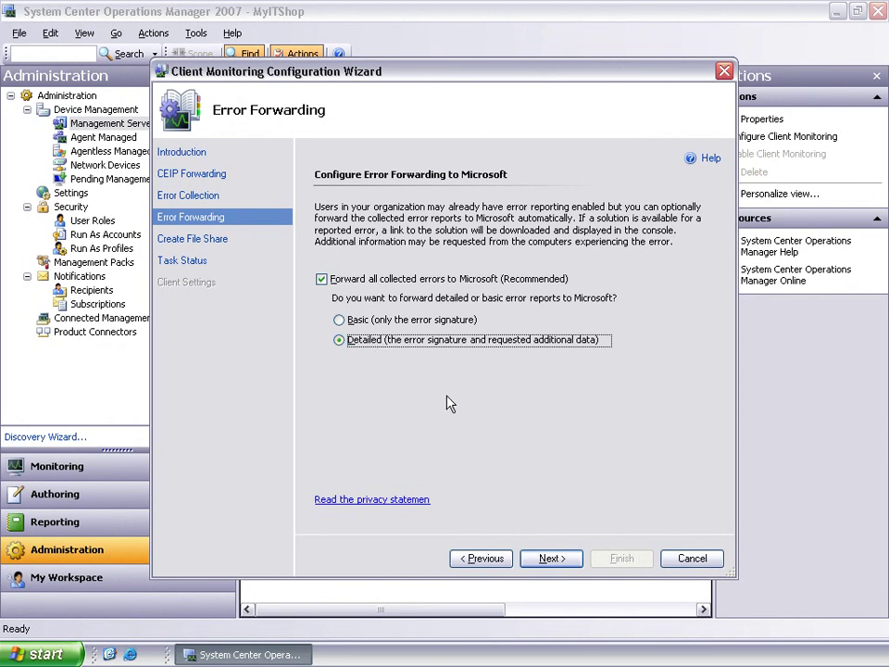
Use the CONTOSO Administrator account and its password to create the file share
left_click(548, 559)
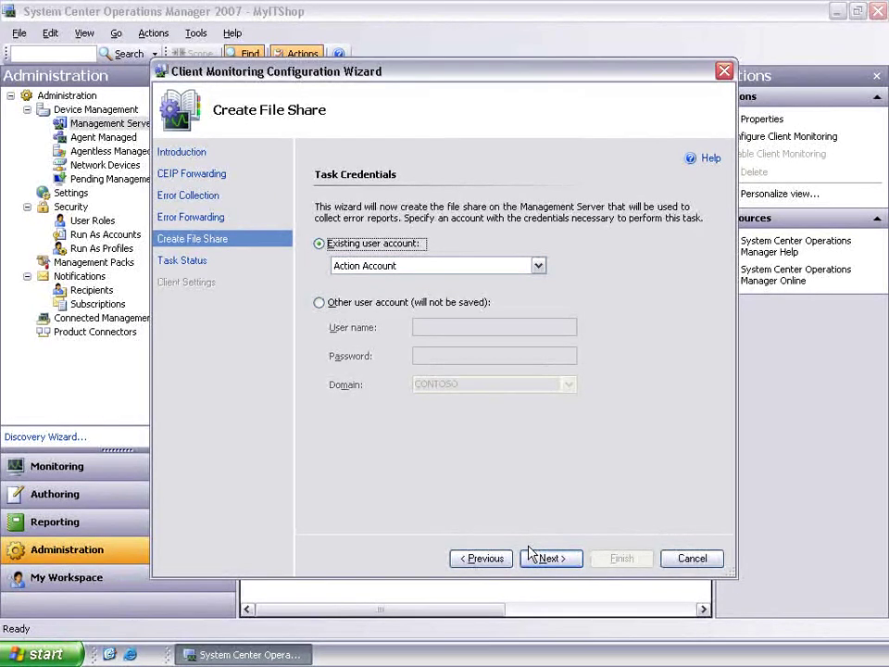
left_click(369, 308)
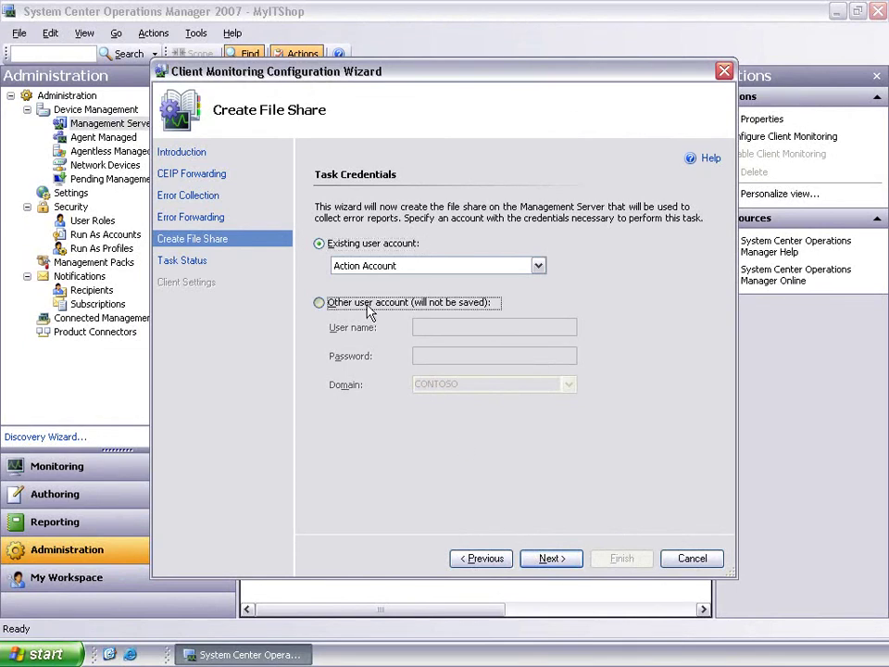
left_click(429, 326)
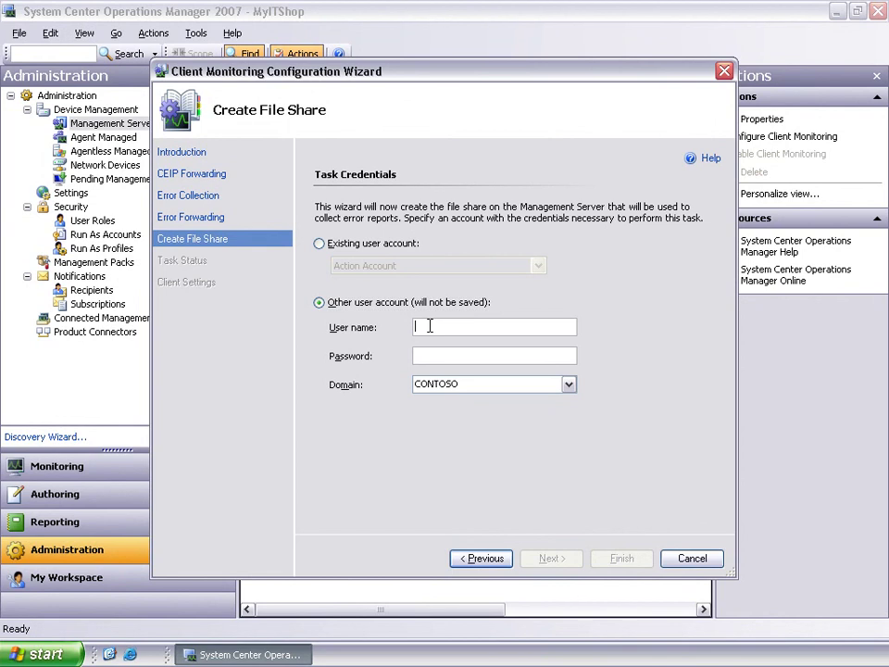
type("Administrator")
key("Tab")
type("******")
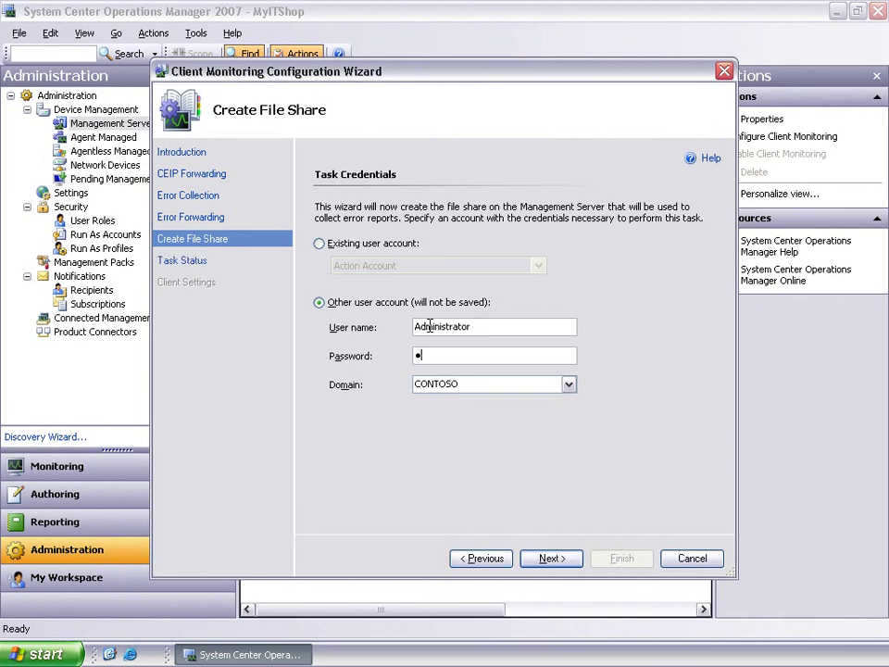
type("***")
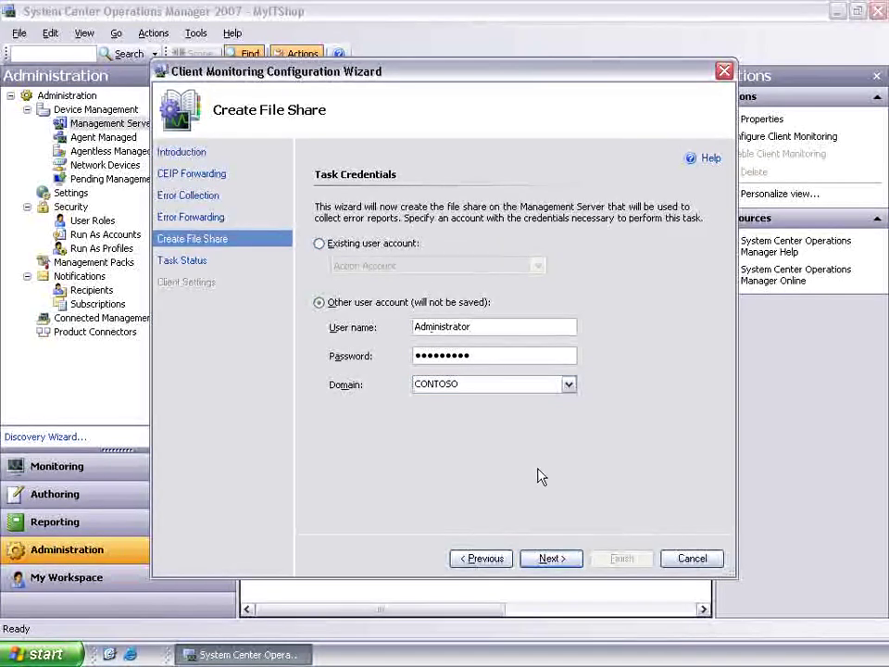
Create the error file share and continue to the Client Settings page after success
left_click(556, 559)
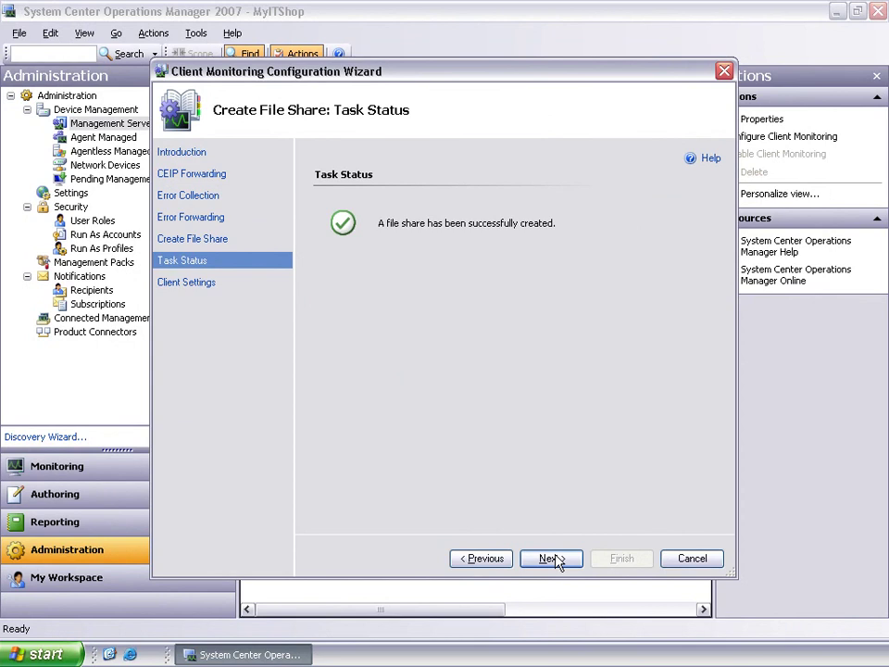
left_click(553, 559)
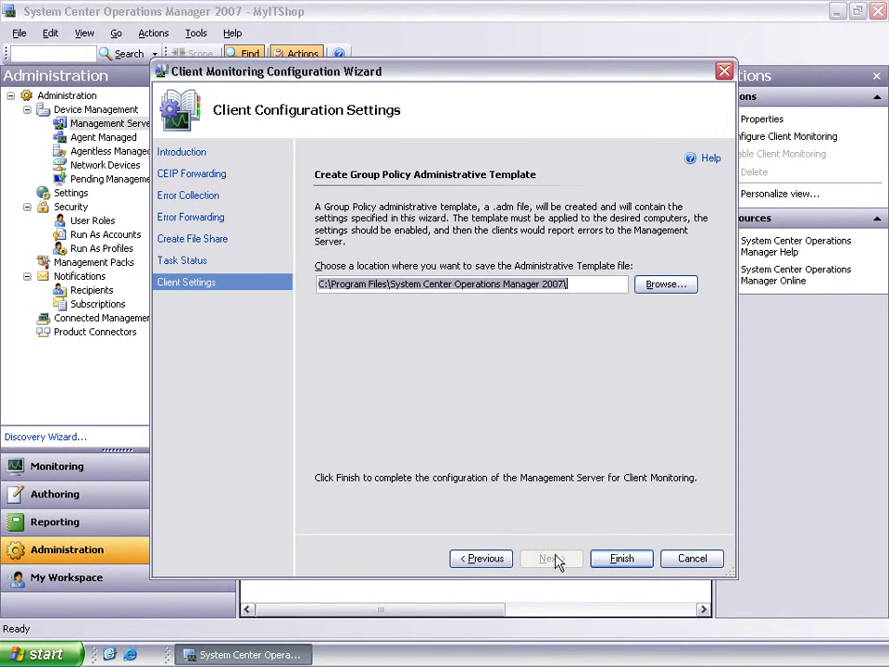
Enter c:\errordata as the Administrative Template save location
type("c:")
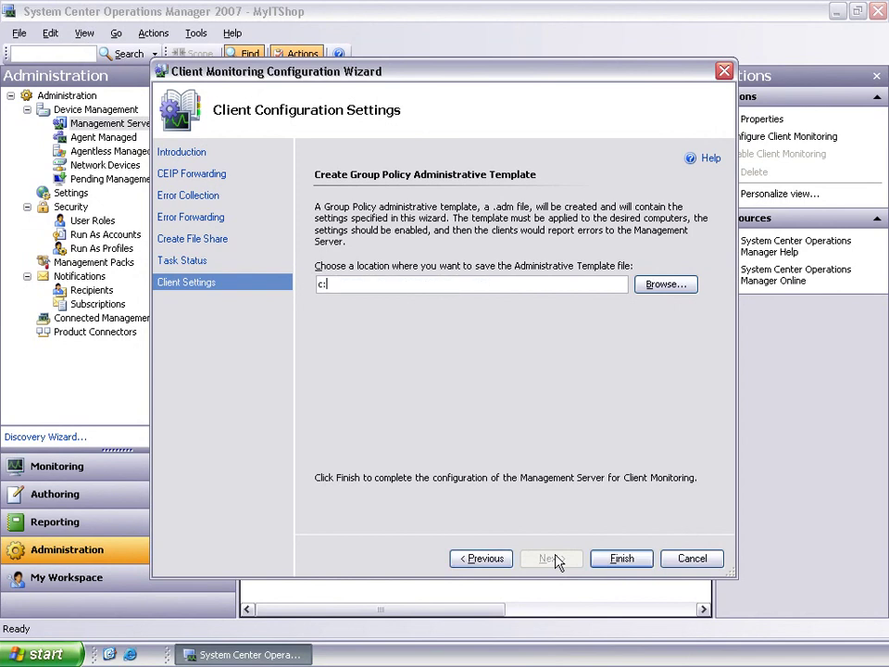
type("\\errordata")
Finish the Client Monitoring wizard, then enter c:\errordata in the Windows Run box
left_click(604, 558)
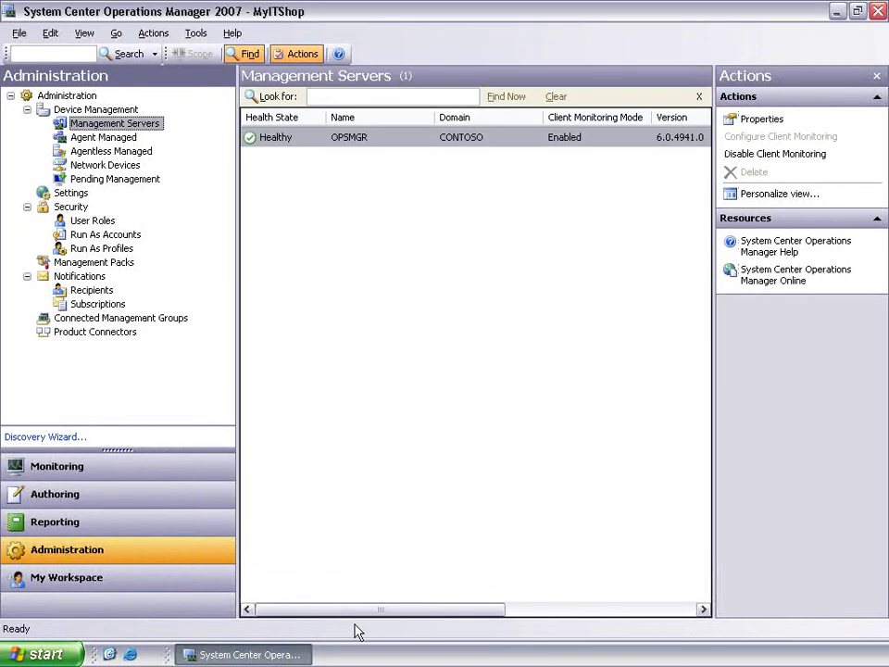
left_click(80, 653)
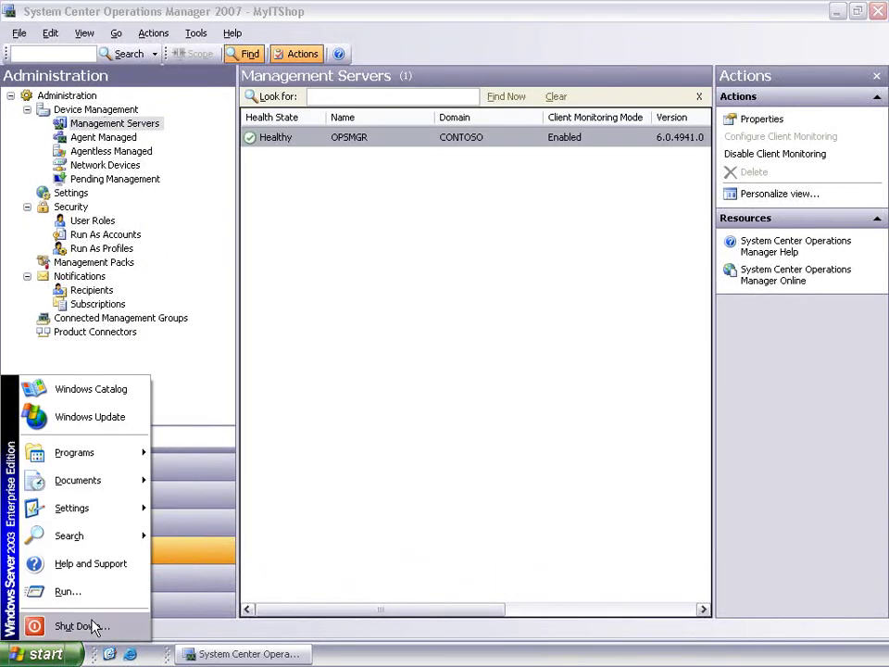
left_click(67, 592)
type("c:\\err")
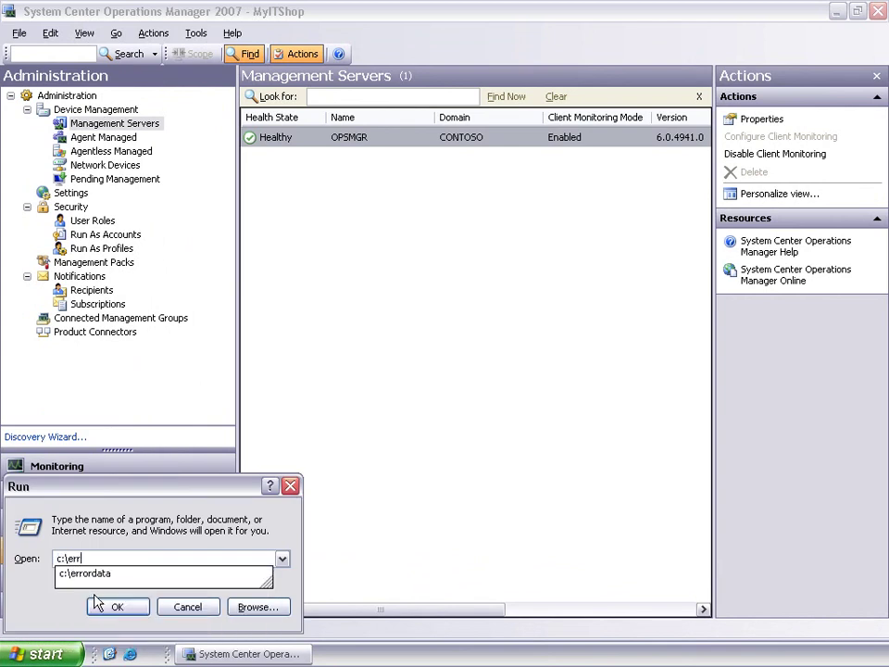
type("ordata")
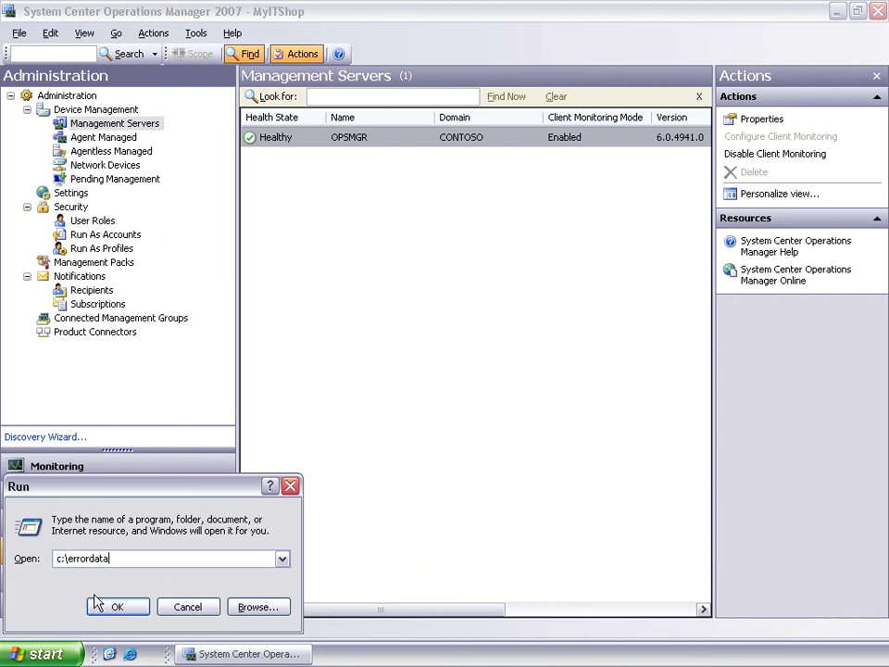
Open C:\errordata, select opsmgr.contoso.com.adm, and return to the Operations Manager console
left_click(96, 600)
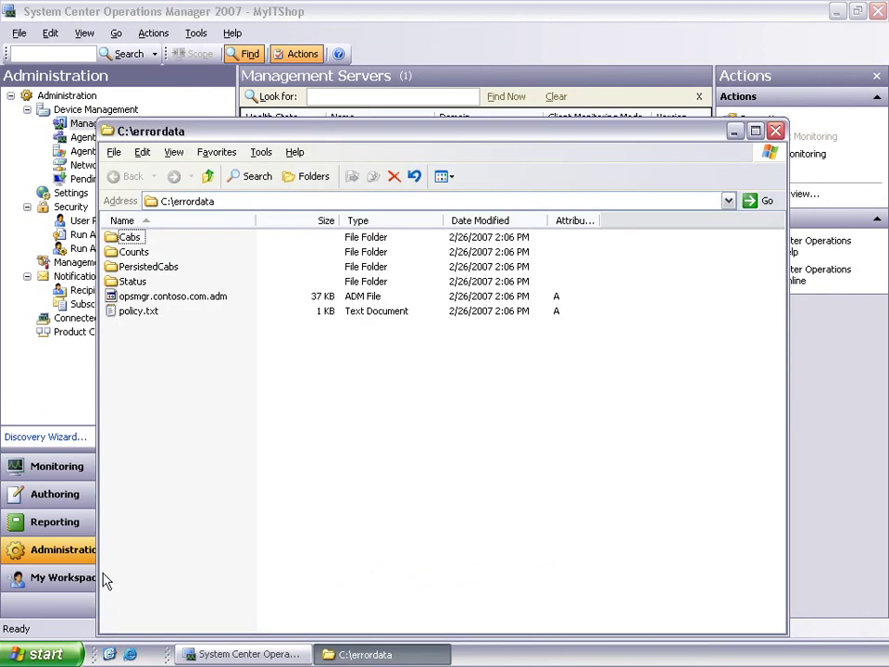
left_click(190, 304)
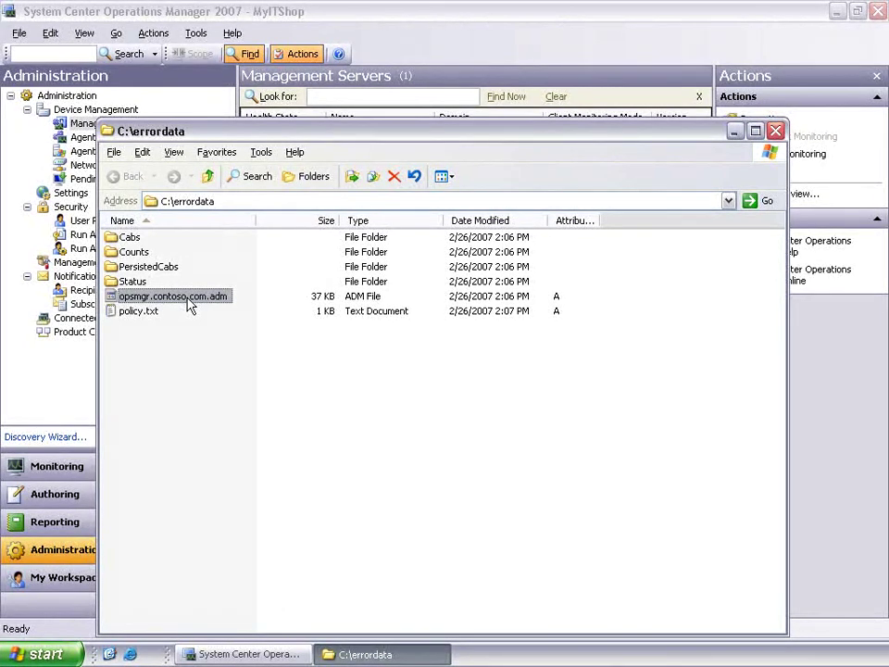
left_click(292, 20)
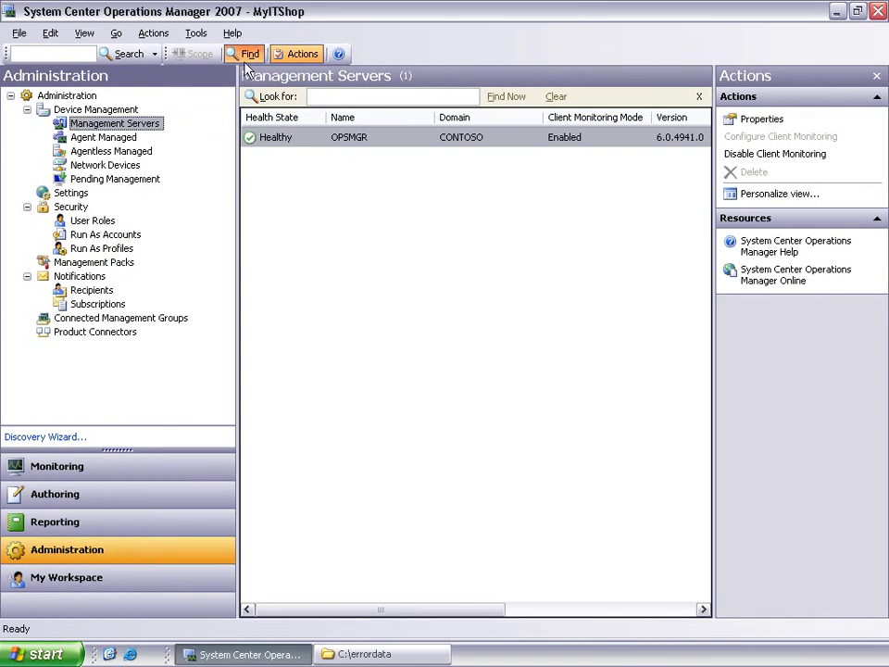
In the Monitoring workspace, expand Agentless Exception Monitoring to list its Application Error, Application and Crash Listener views
left_click(78, 473)
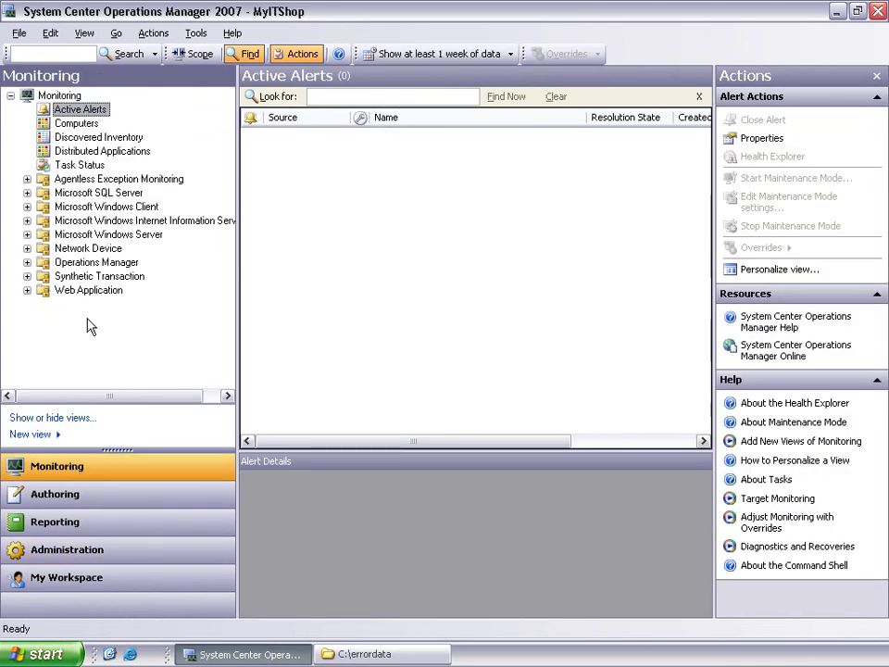
left_click(27, 179)
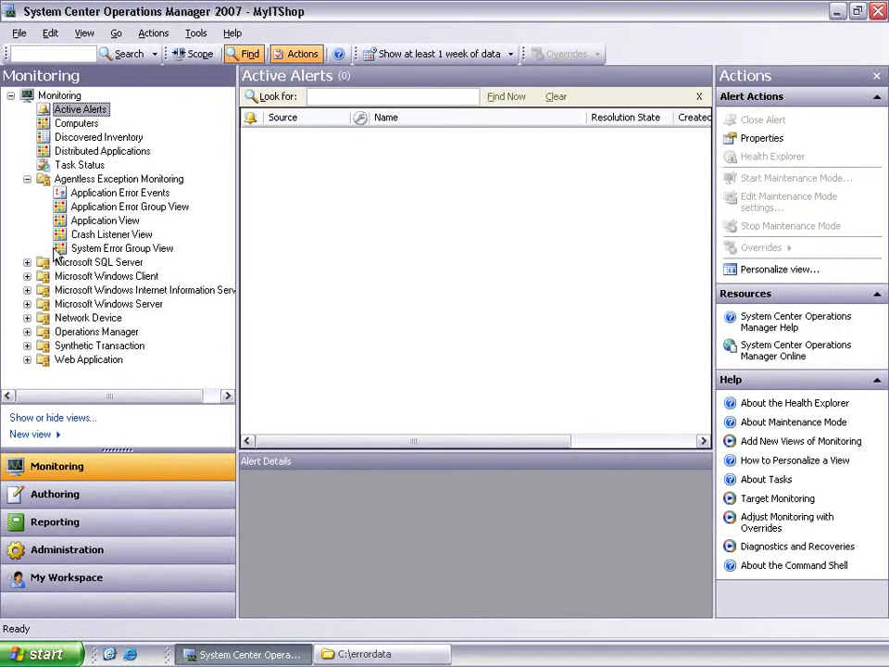
In the Reporting workspace, select the Client Monitoring Views Library to list its reports
left_click(89, 530)
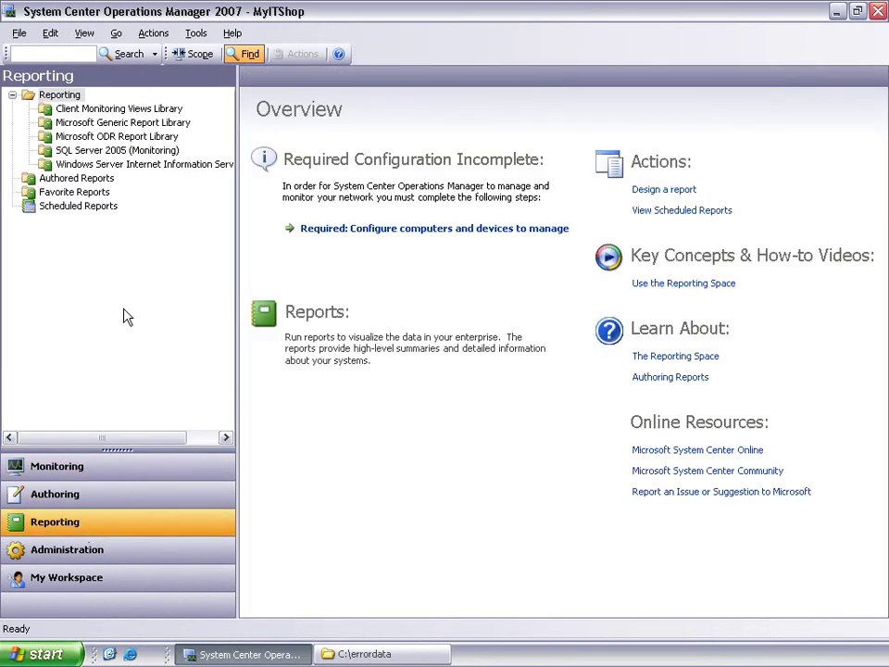
left_click(128, 110)
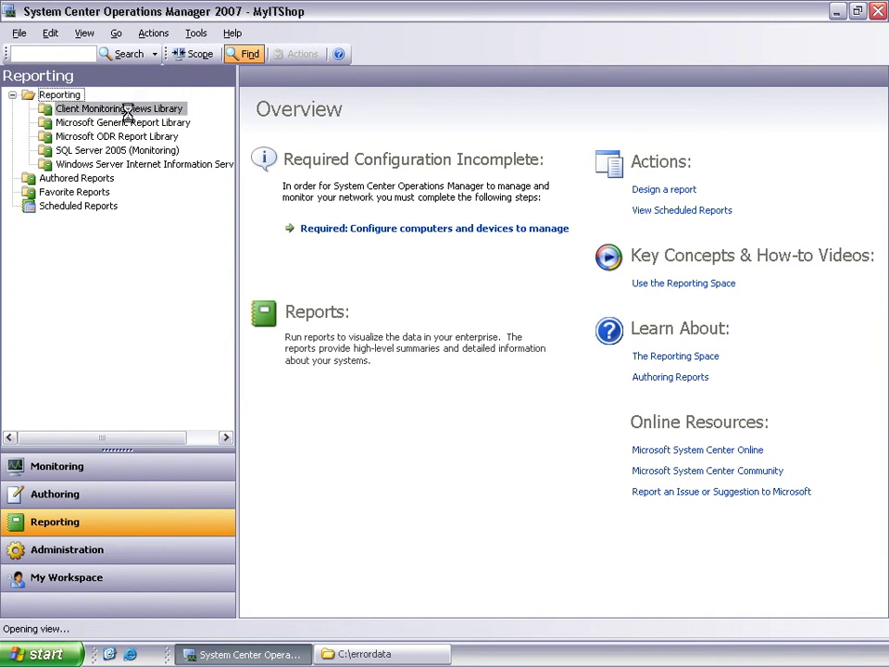